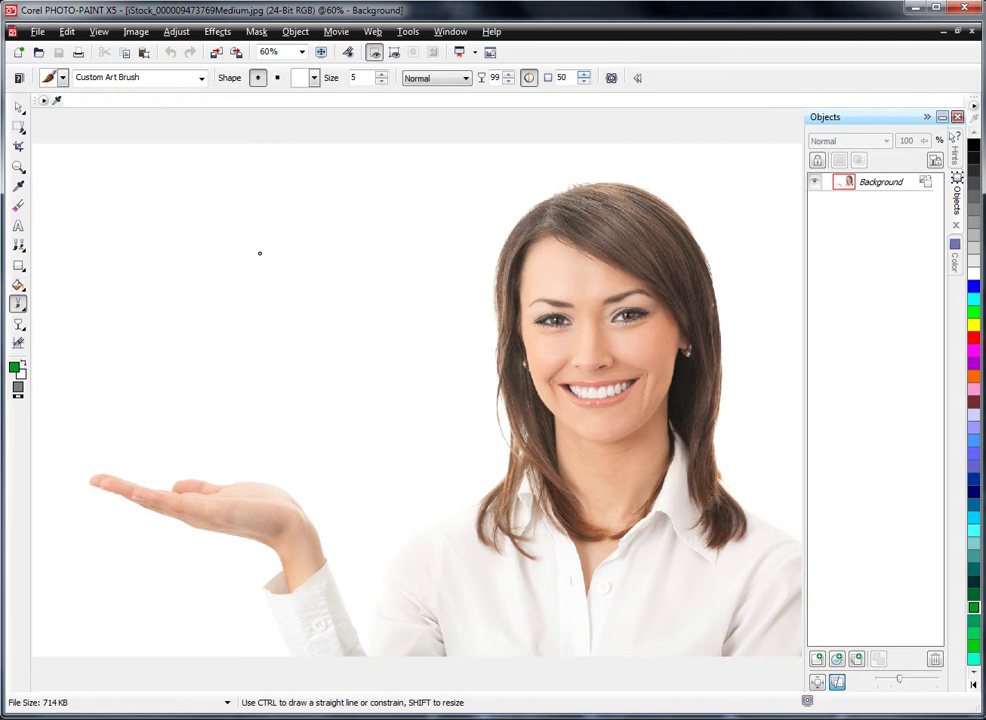
Convert the photo to 8-bit grayscale and back to 24-bit RGB color so it can be painted in color.
left_click(136, 31)
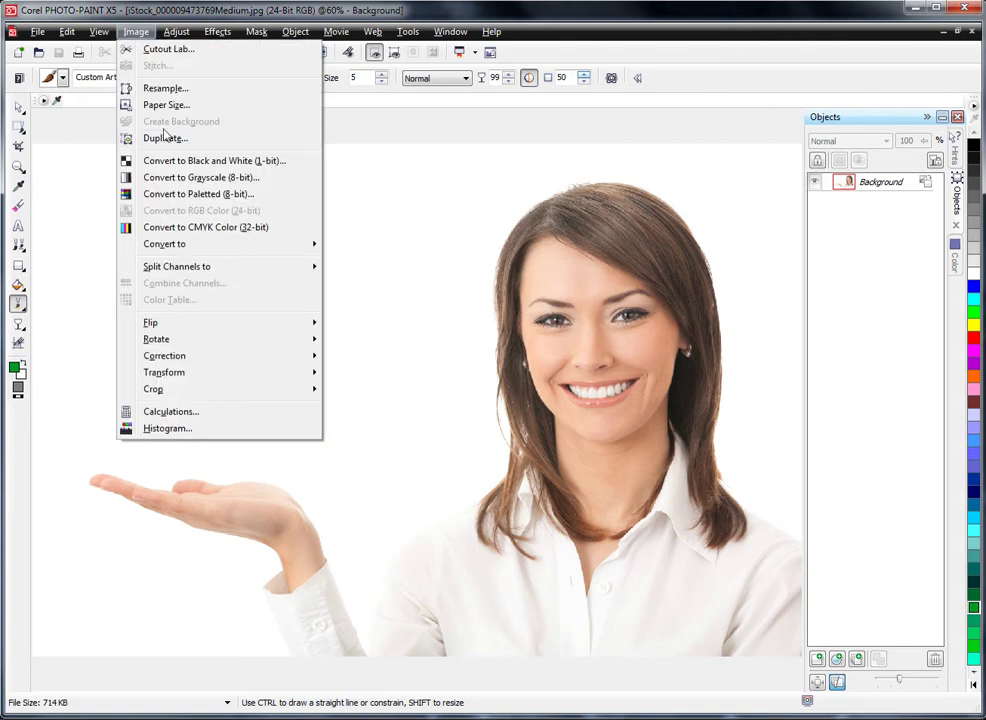
left_click(173, 177)
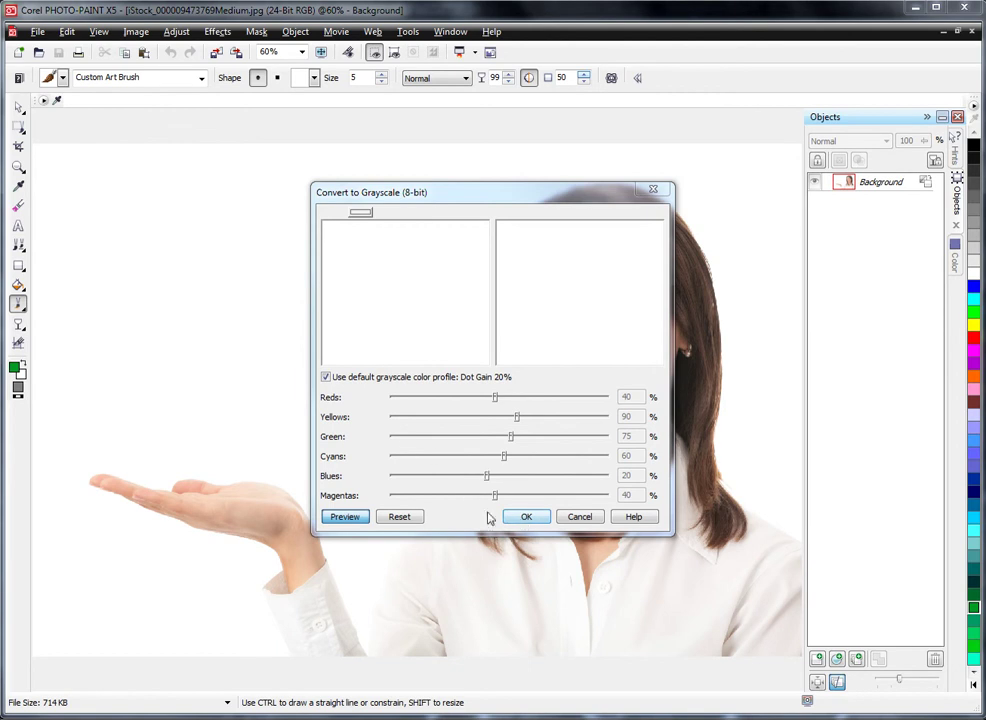
left_click(522, 516)
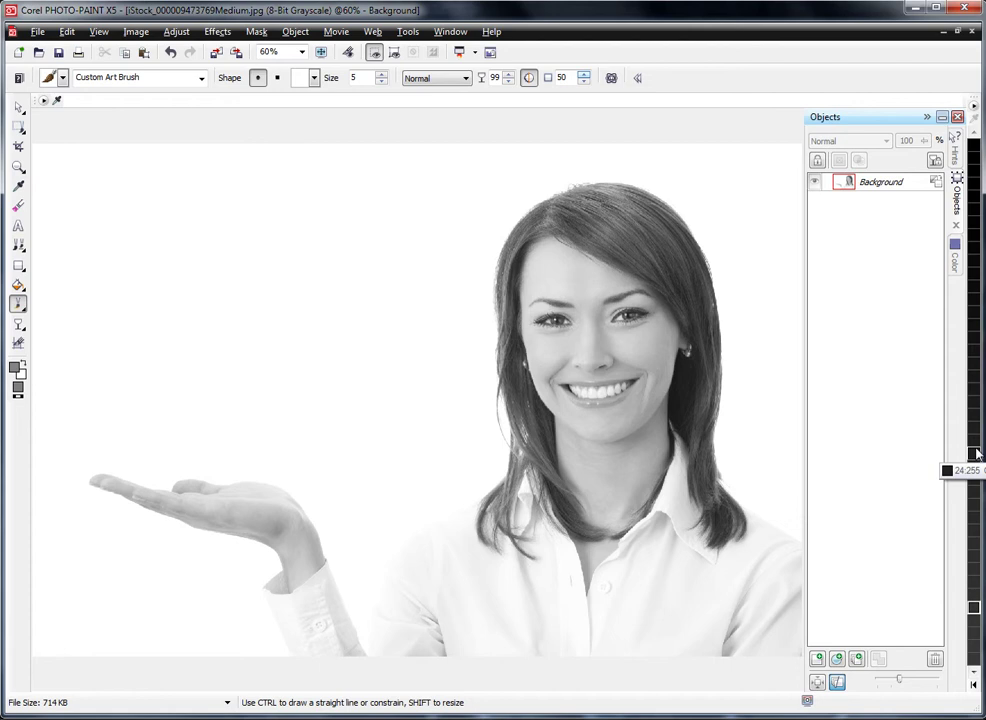
left_click(135, 31)
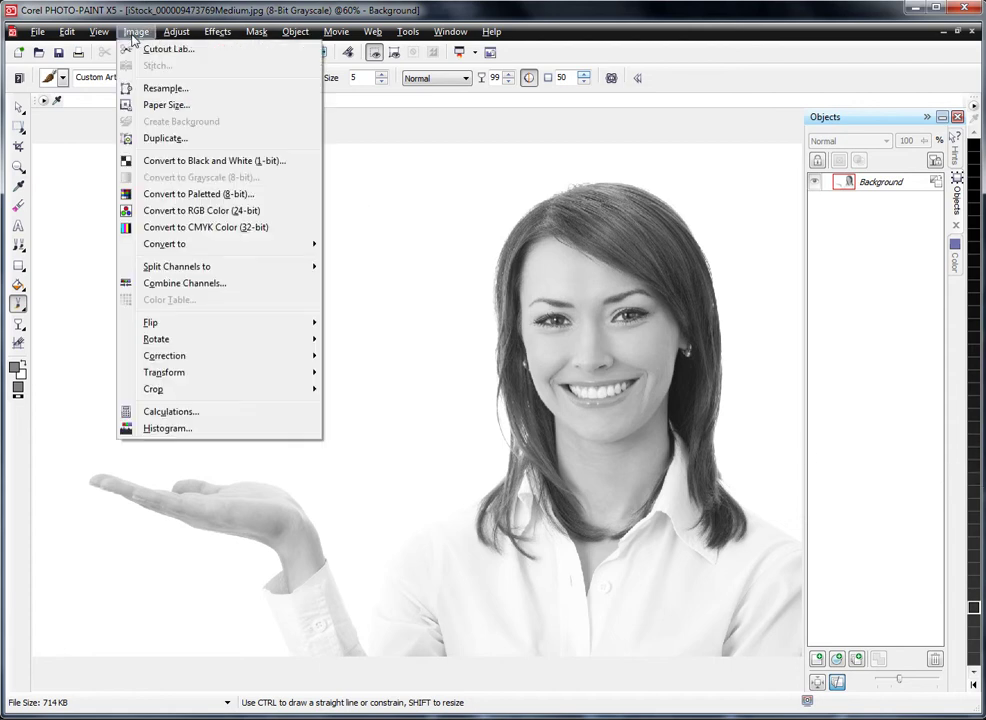
left_click(214, 218)
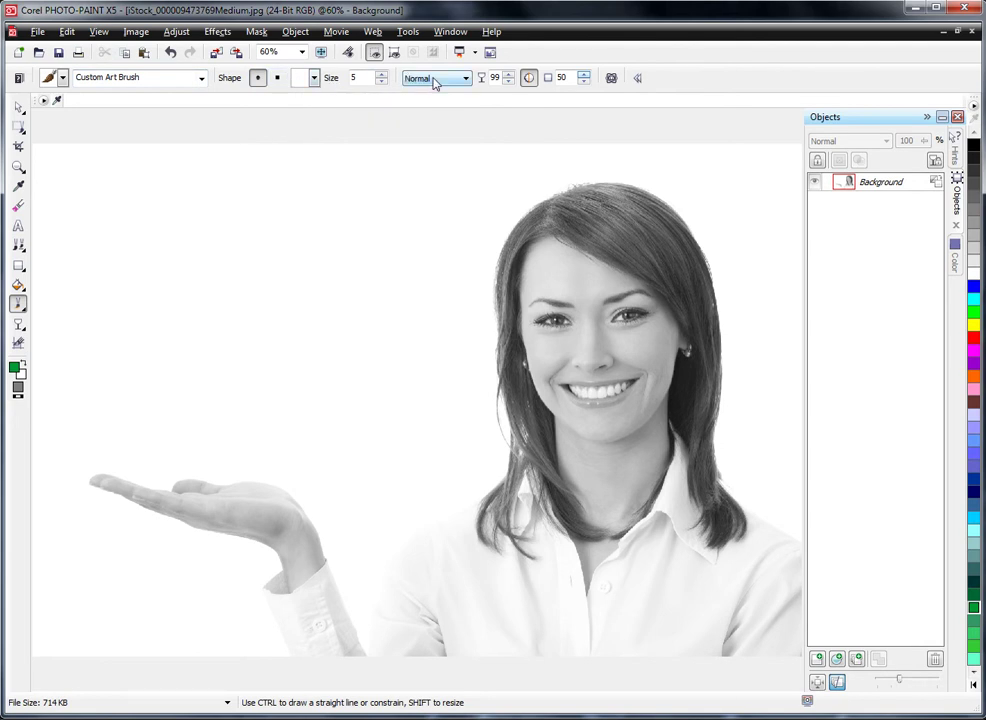
left_click(465, 79)
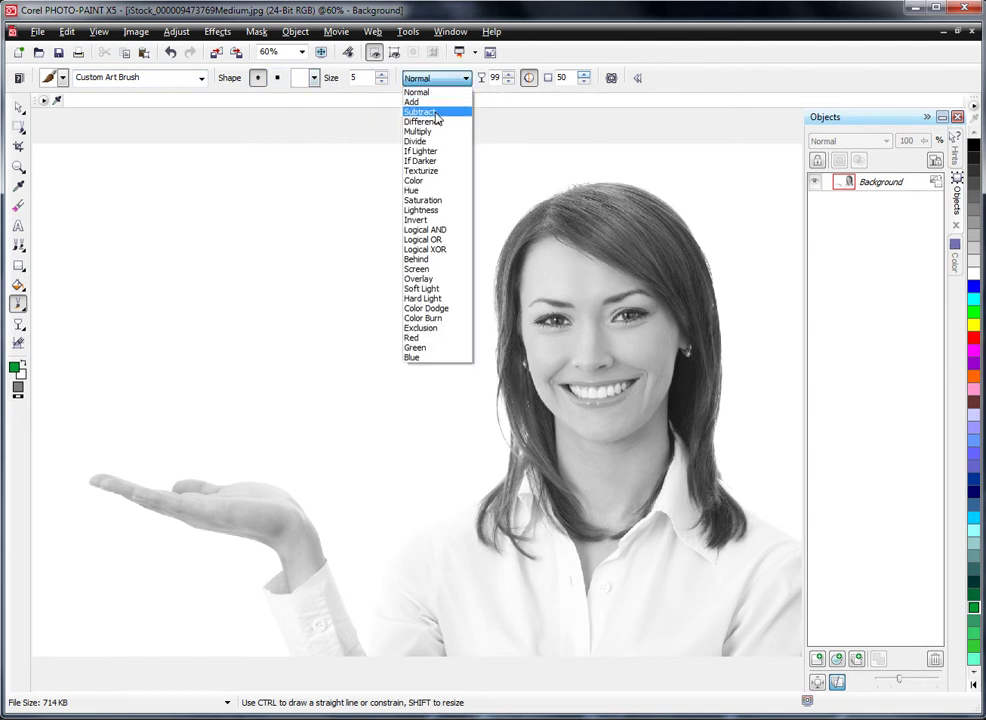
left_click(447, 81)
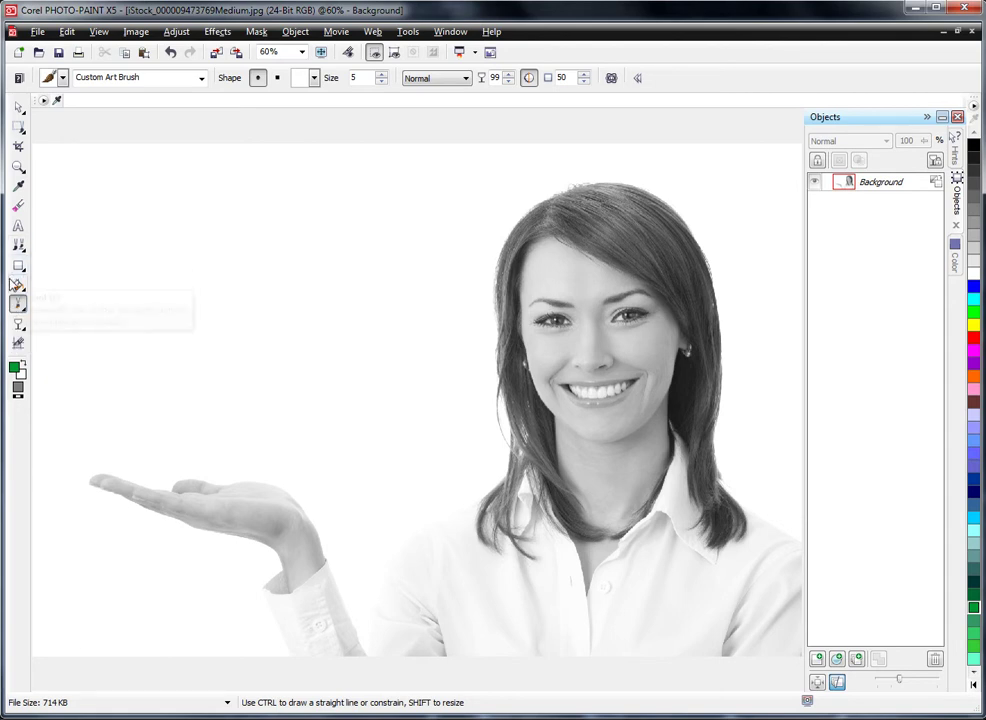
Set up the Custom Art Brush at size 5 for painting the woman's irises.
left_click(18, 167)
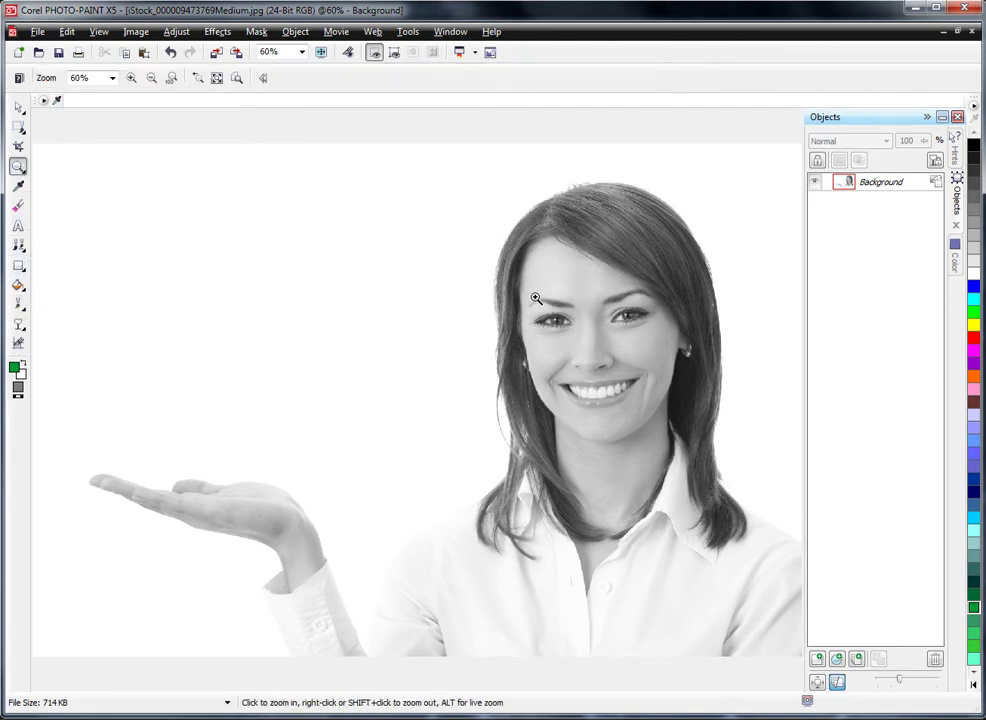
left_click_drag(530, 290, 660, 337)
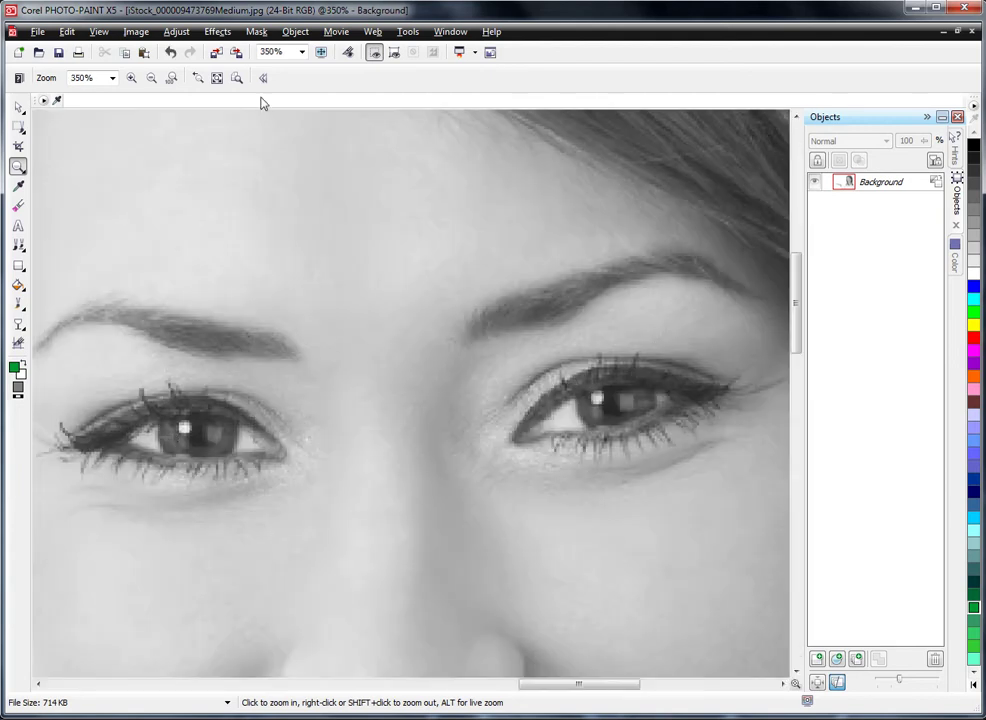
left_click(18, 303)
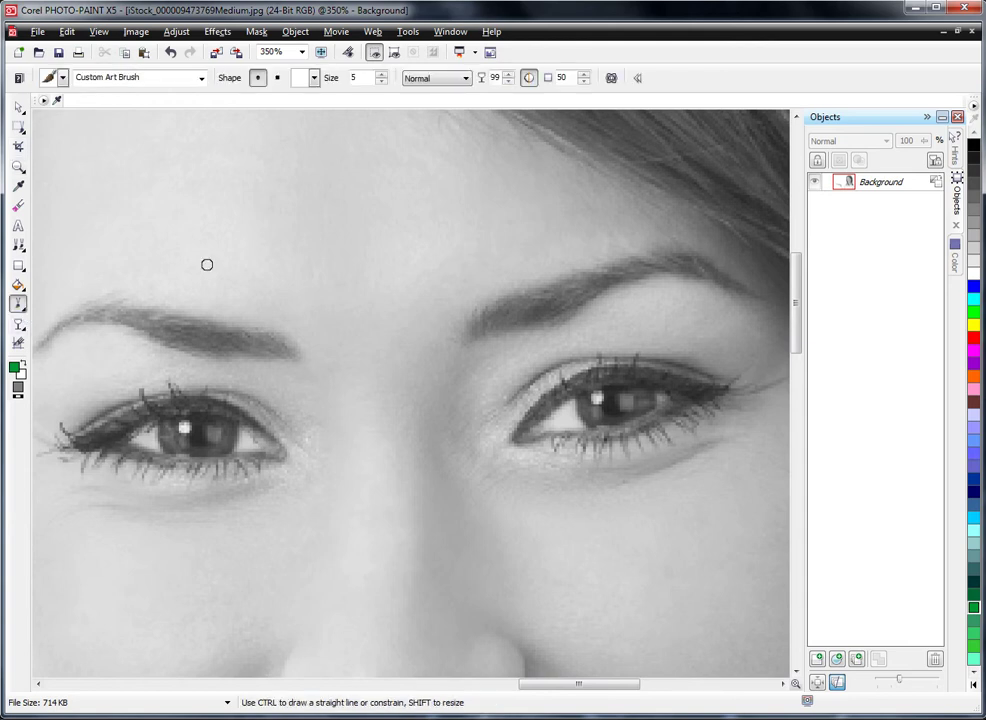
left_click_drag(380, 78, 380, 56)
left_click_drag(380, 78, 381, 82)
left_click(184, 428)
left_click(182, 420)
double_click(355, 77)
type("5")
key("Return")
Try painting the iris of the eye on the photo's left side green at transparency 33, and undo the stroke.
left_click_drag(508, 78, 508, 132)
mouse_move(168, 426)
left_mouse_down()
mouse_move(215, 445)
mouse_move(224, 427)
mouse_move(216, 420)
mouse_move(231, 432)
mouse_move(225, 450)
mouse_move(229, 431)
mouse_move(191, 421)
mouse_move(221, 422)
mouse_move(232, 444)
mouse_move(170, 428)
left_mouse_up()
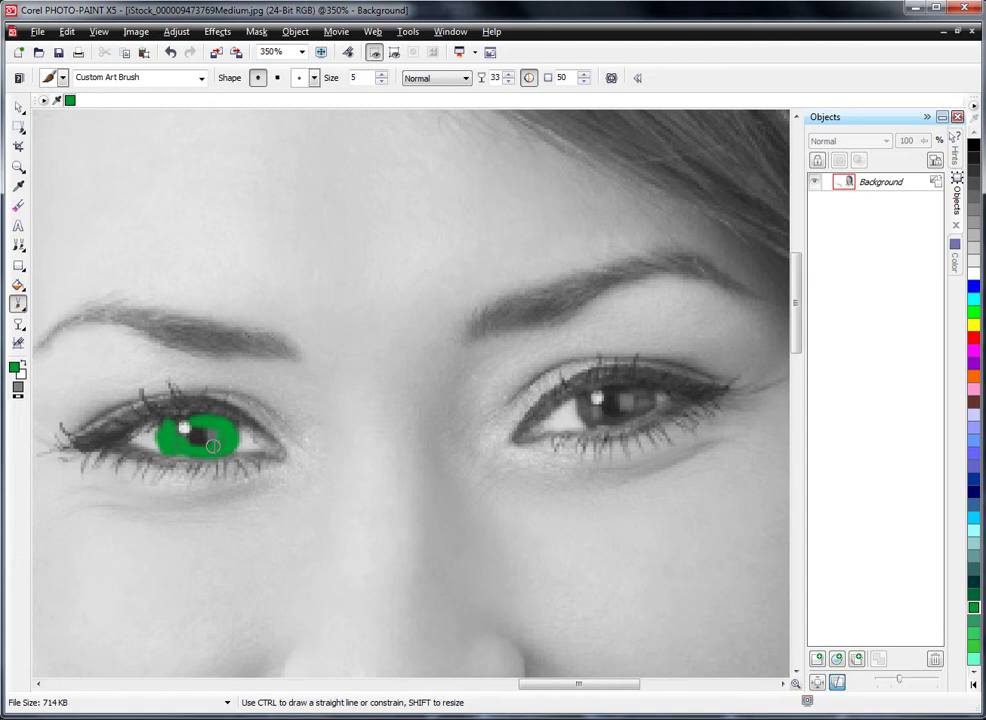
key("ctrl+z")
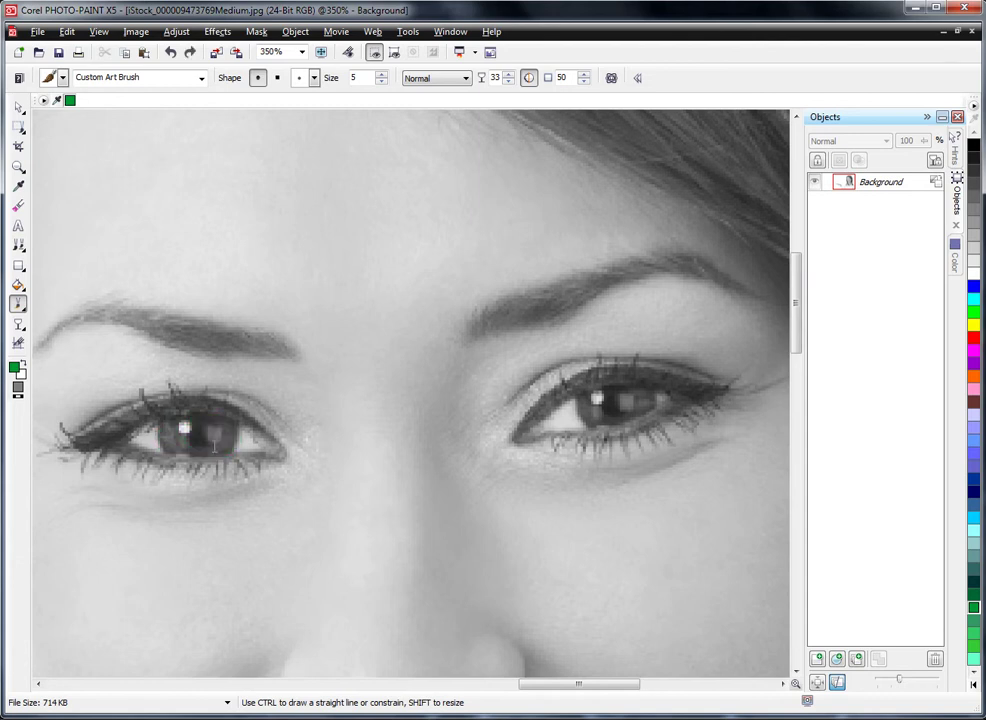
Set the brush transparency to 99 and brush a first light green tint over the left-side iris, around the pupil.
double_click(497, 79)
type("99")
key("Return")
scroll(168, 452, "up", 1)
scroll(426, 375, "up", 2)
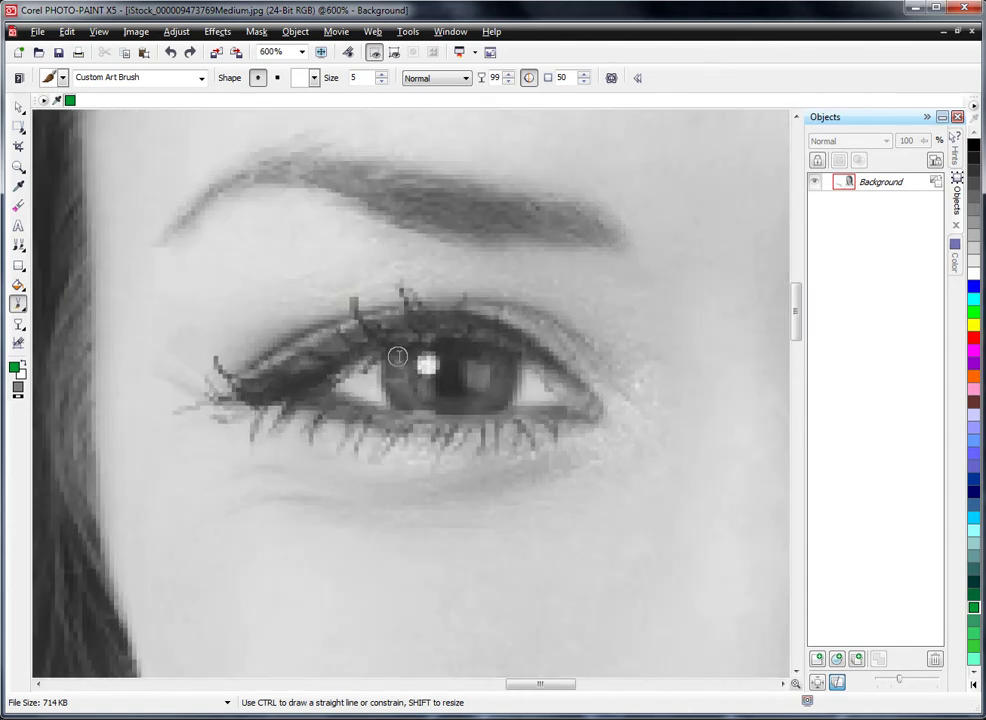
mouse_move(393, 356)
left_mouse_down()
mouse_move(408, 406)
mouse_move(396, 362)
mouse_move(389, 378)
mouse_move(406, 406)
left_mouse_up()
mouse_move(498, 399)
left_mouse_down()
mouse_move(508, 354)
mouse_move(509, 385)
mouse_move(469, 401)
left_mouse_up()
mouse_move(419, 352)
left_mouse_down()
mouse_move(384, 353)
mouse_move(413, 353)
mouse_move(417, 403)
mouse_move(400, 362)
mouse_move(411, 401)
mouse_move(395, 396)
mouse_move(401, 403)
mouse_move(496, 407)
mouse_move(433, 396)
left_mouse_up()
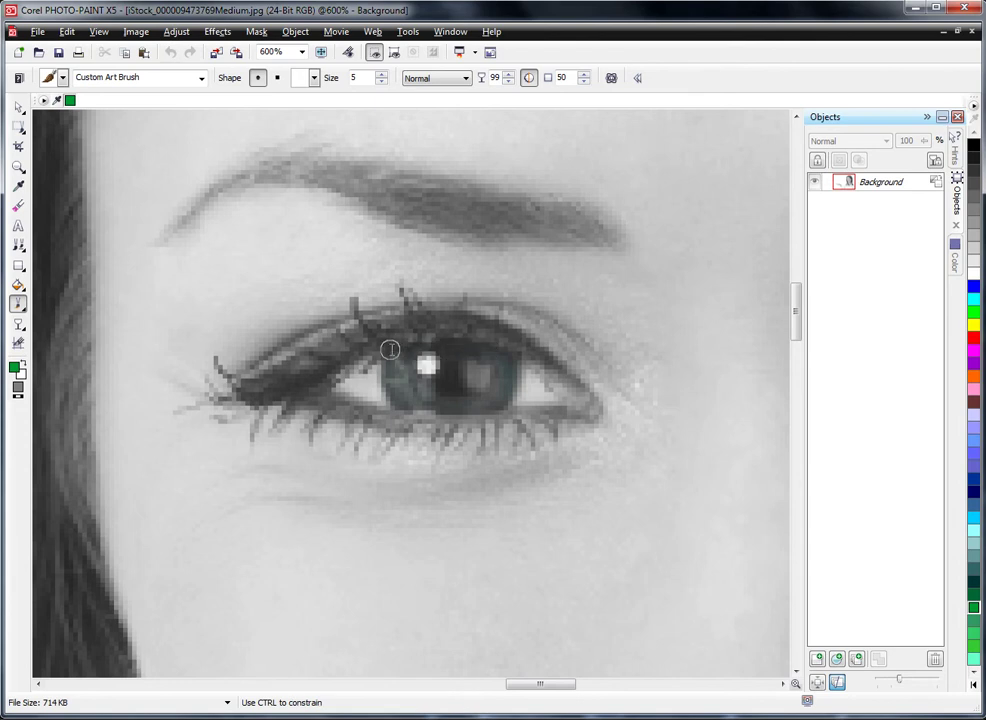
Build up the green tint on the left-side iris with repeated strokes along its upper and lower edges.
mouse_move(390, 368)
left_mouse_down()
mouse_move(405, 403)
mouse_move(411, 373)
mouse_move(419, 404)
mouse_move(431, 383)
mouse_move(422, 384)
mouse_move(442, 405)
mouse_move(424, 395)
left_mouse_up()
mouse_move(412, 352)
left_mouse_down()
mouse_move(423, 398)
mouse_move(408, 397)
mouse_move(390, 358)
mouse_move(397, 413)
mouse_move(399, 396)
mouse_move(487, 408)
mouse_move(491, 365)
mouse_move(477, 354)
mouse_move(496, 386)
mouse_move(476, 355)
mouse_move(447, 348)
mouse_move(507, 355)
mouse_move(509, 369)
mouse_move(438, 349)
mouse_move(464, 387)
mouse_move(443, 386)
mouse_move(460, 396)
mouse_move(476, 394)
mouse_move(489, 357)
left_mouse_up()
mouse_move(469, 399)
left_mouse_down()
mouse_move(492, 378)
mouse_move(459, 403)
mouse_move(499, 381)
mouse_move(483, 407)
mouse_move(420, 404)
left_mouse_up()
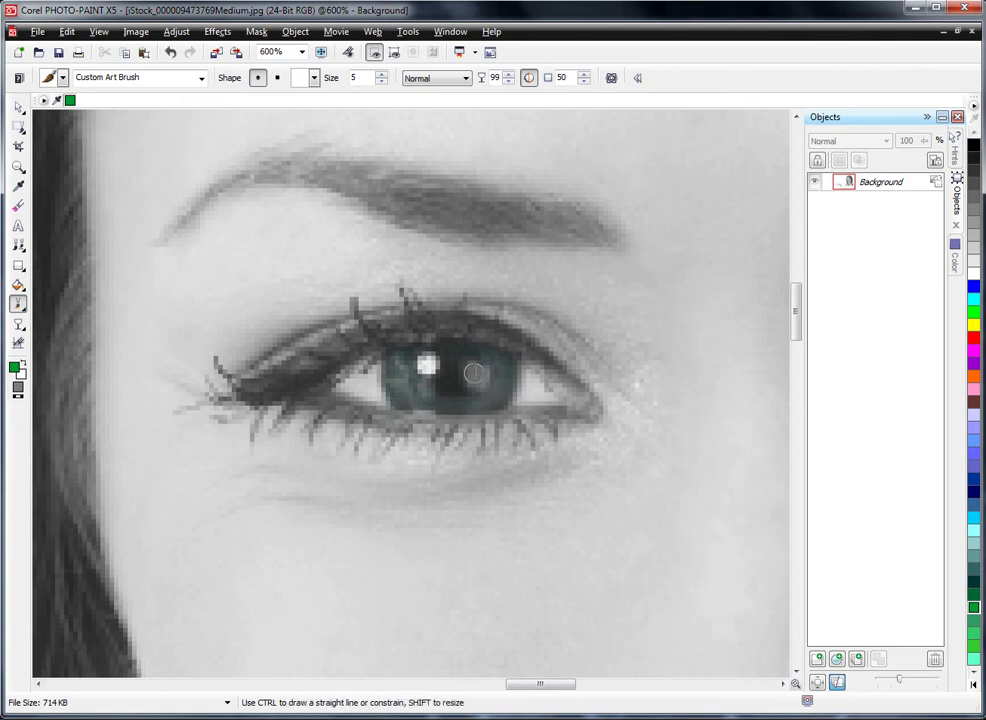
mouse_move(472, 357)
left_mouse_down()
mouse_move(492, 387)
mouse_move(465, 355)
mouse_move(475, 390)
mouse_move(464, 365)
mouse_move(479, 382)
mouse_move(478, 358)
mouse_move(498, 395)
mouse_move(503, 362)
mouse_move(481, 400)
mouse_move(518, 371)
mouse_move(483, 402)
mouse_move(489, 408)
mouse_move(497, 353)
mouse_move(506, 373)
mouse_move(479, 405)
mouse_move(390, 378)
mouse_move(391, 353)
mouse_move(419, 347)
mouse_move(402, 356)
mouse_move(408, 401)
left_mouse_up()
scroll(408, 401, "down", 1)
scroll(408, 402, "down", 2)
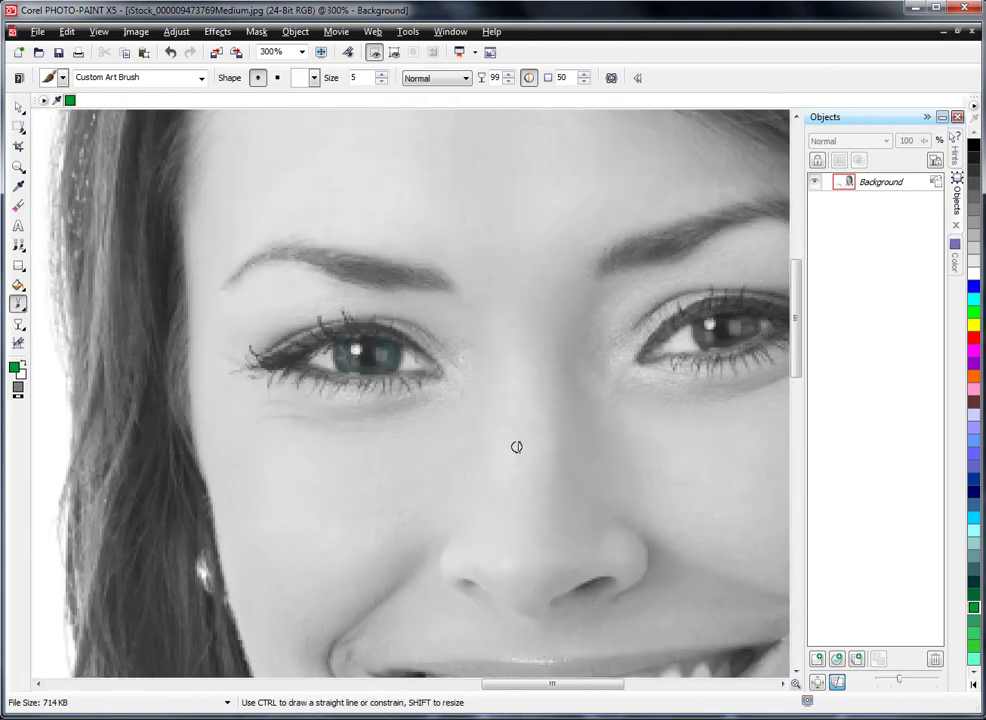
Deepen the green of the left-side iris with another layer of strokes across its lower and inner areas.
scroll(360, 370, "up", 4)
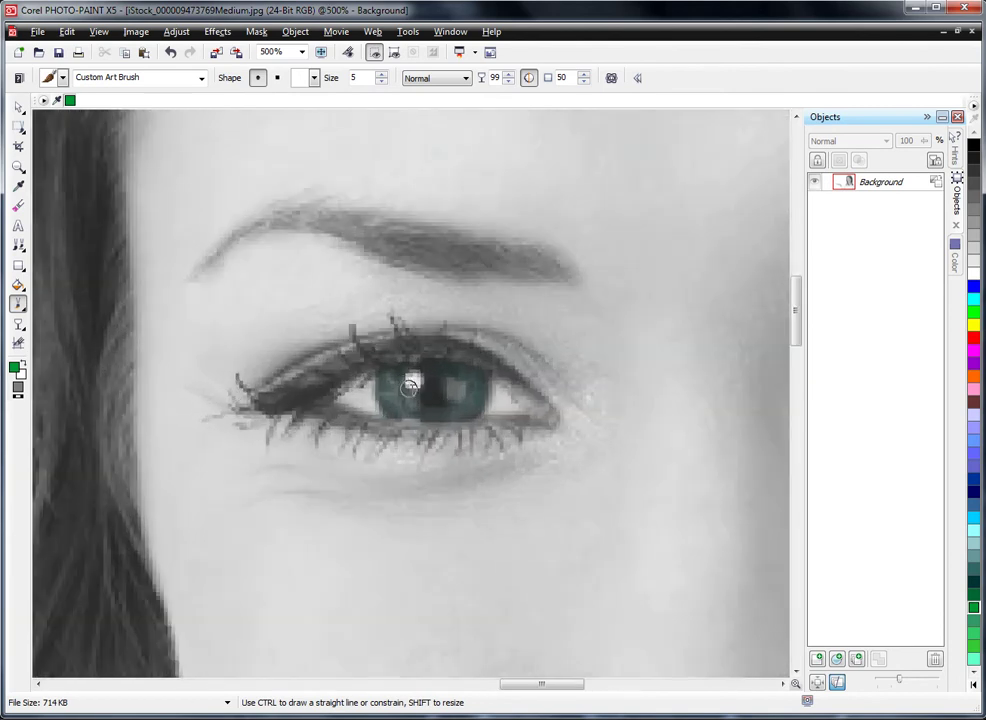
scroll(400, 385, "down", 1)
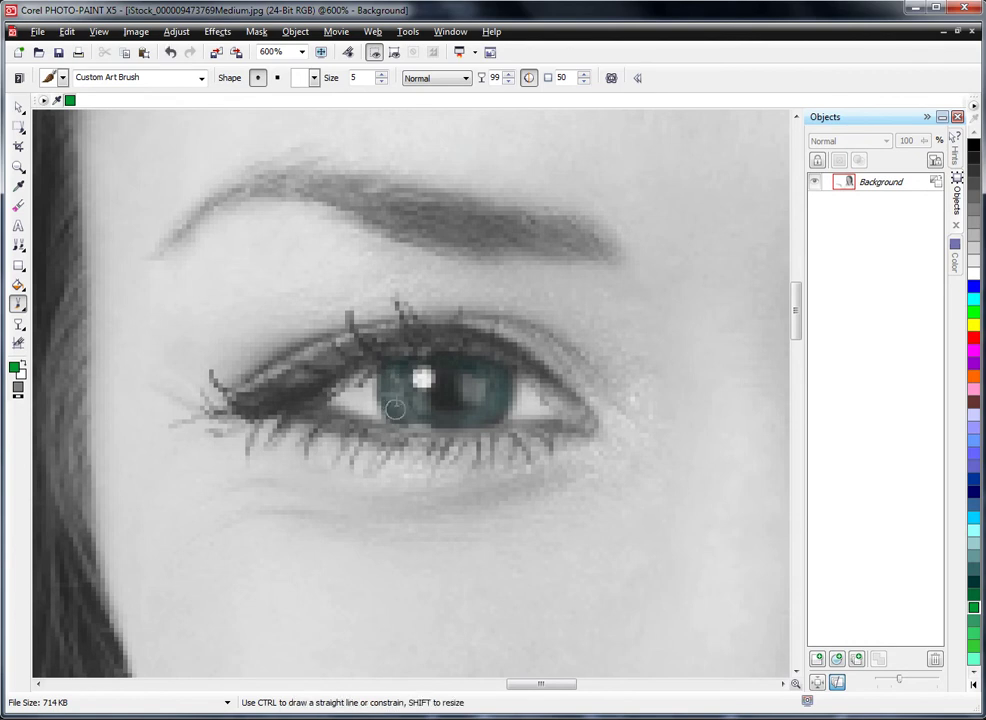
mouse_move(393, 397)
left_mouse_down()
mouse_move(434, 414)
mouse_move(479, 421)
mouse_move(431, 422)
mouse_move(461, 398)
left_mouse_up()
mouse_move(459, 380)
left_mouse_down()
mouse_move(500, 401)
mouse_move(495, 392)
mouse_move(485, 412)
mouse_move(495, 415)
mouse_move(459, 427)
mouse_move(402, 413)
mouse_move(392, 366)
mouse_move(393, 416)
mouse_move(408, 378)
mouse_move(409, 414)
mouse_move(459, 424)
mouse_move(473, 415)
mouse_move(430, 417)
mouse_move(444, 392)
mouse_move(481, 379)
mouse_move(431, 364)
mouse_move(502, 371)
mouse_move(482, 383)
mouse_move(484, 400)
mouse_move(457, 378)
mouse_move(485, 405)
mouse_move(469, 419)
mouse_move(500, 418)
mouse_move(488, 423)
mouse_move(496, 371)
mouse_move(489, 380)
mouse_move(451, 361)
mouse_move(390, 363)
mouse_move(388, 404)
mouse_move(390, 395)
mouse_move(405, 428)
mouse_move(403, 395)
mouse_move(428, 418)
mouse_move(460, 418)
mouse_move(491, 364)
left_mouse_up()
mouse_move(489, 363)
left_mouse_down()
mouse_move(434, 356)
mouse_move(492, 362)
mouse_move(402, 360)
mouse_move(412, 367)
mouse_move(414, 415)
left_mouse_up()
scroll(414, 418, "down", 1)
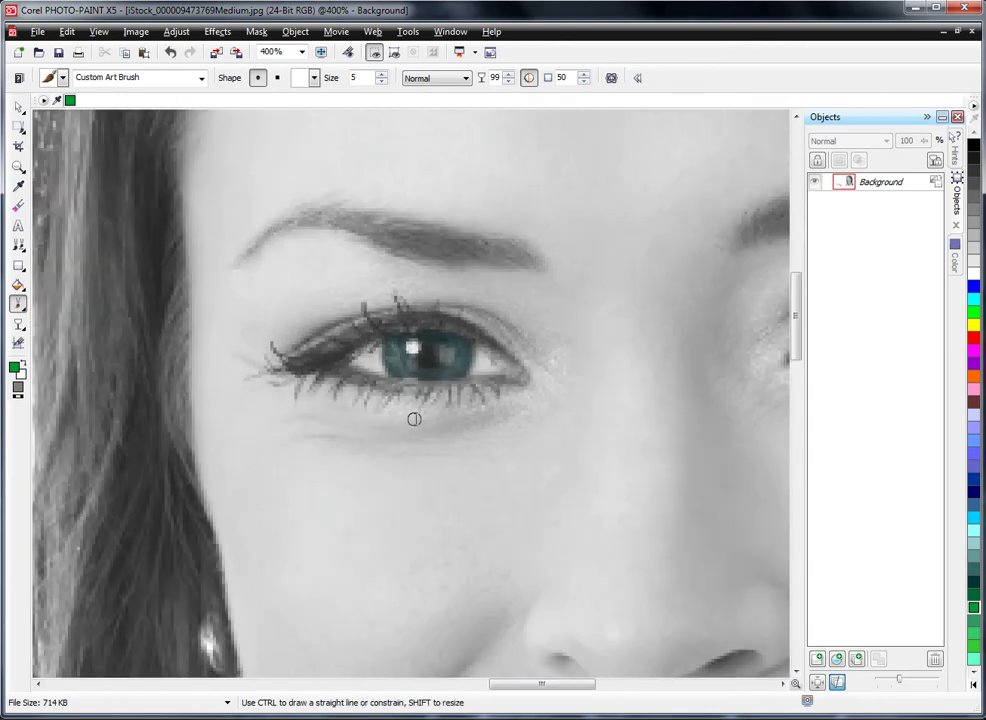
scroll(316, 390, "down", 1)
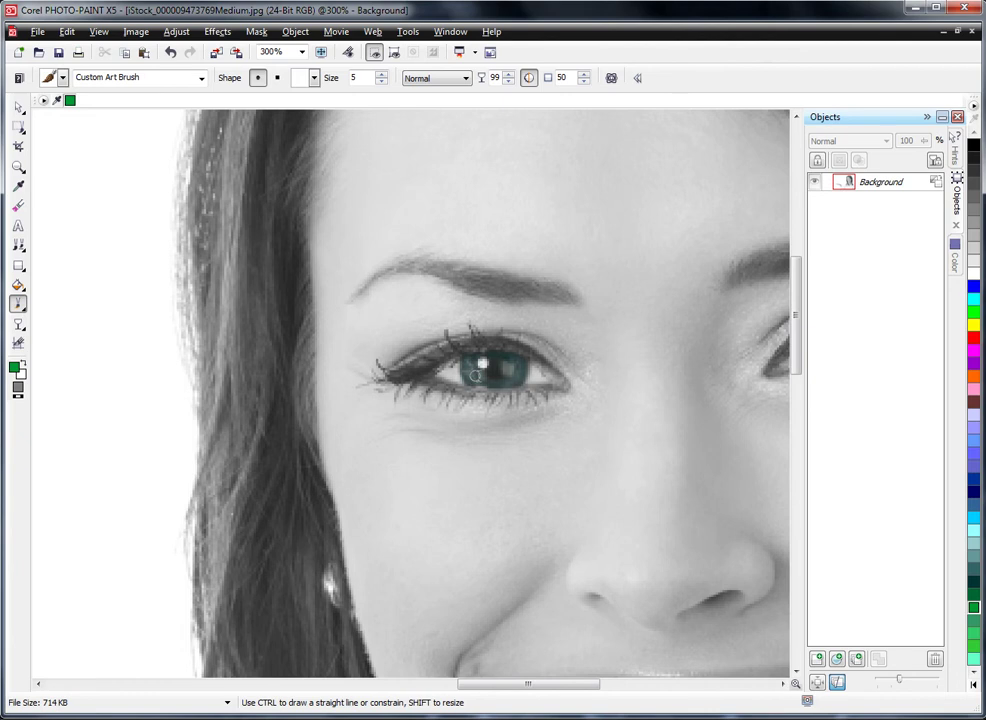
Add a final layer of green strokes around the left-side iris to strengthen and even out its color.
scroll(486, 381, "up", 3)
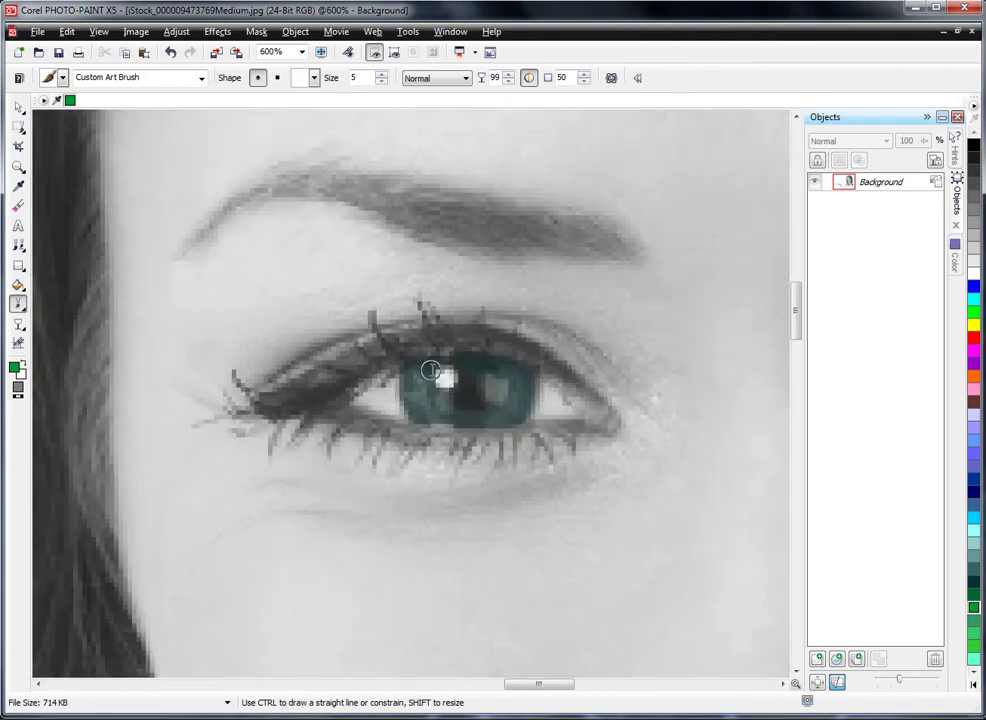
mouse_move(430, 370)
left_mouse_down()
mouse_move(419, 422)
mouse_move(422, 387)
mouse_move(437, 416)
mouse_move(410, 409)
mouse_move(409, 377)
mouse_move(416, 416)
mouse_move(444, 402)
mouse_move(475, 420)
mouse_move(508, 420)
mouse_move(500, 375)
left_mouse_up()
mouse_move(491, 366)
left_mouse_down()
mouse_move(513, 363)
mouse_move(517, 392)
mouse_move(492, 416)
mouse_move(522, 412)
mouse_move(508, 419)
left_mouse_up()
mouse_move(428, 365)
left_mouse_down()
mouse_move(411, 379)
mouse_move(425, 376)
mouse_move(440, 412)
mouse_move(453, 407)
mouse_move(482, 446)
mouse_move(462, 418)
mouse_move(419, 421)
mouse_move(513, 416)
mouse_move(515, 370)
mouse_move(515, 385)
mouse_move(488, 360)
mouse_move(440, 356)
mouse_move(476, 378)
mouse_move(488, 406)
mouse_move(429, 401)
mouse_move(424, 386)
mouse_move(477, 425)
mouse_move(513, 418)
mouse_move(517, 363)
left_mouse_up()
scroll(485, 400, "down", 3)
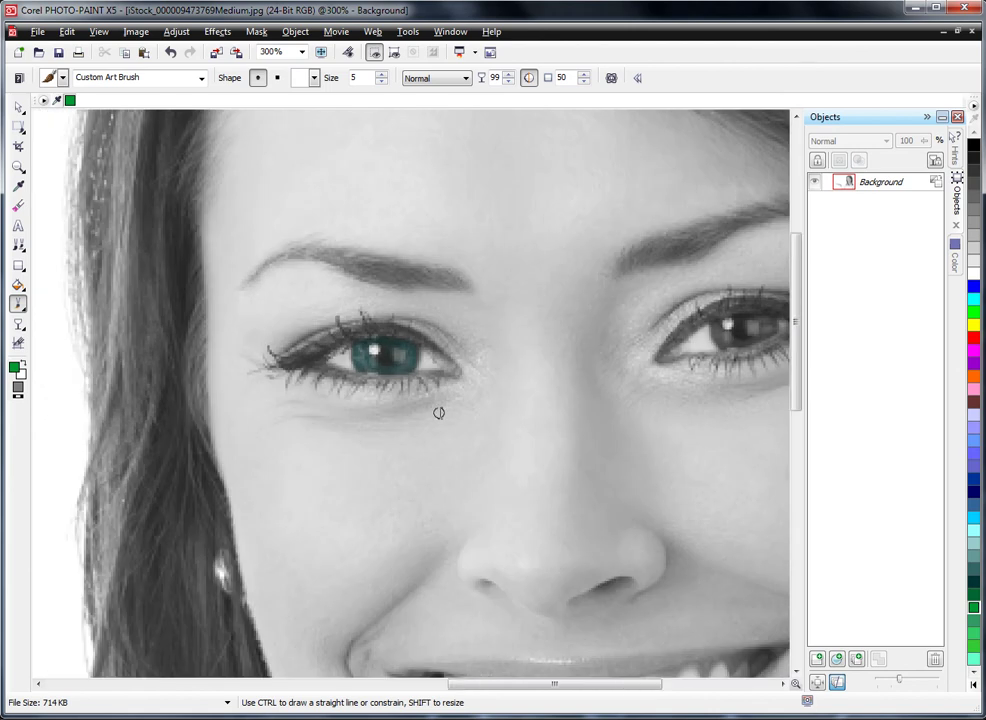
scroll(438, 412, "down", 1)
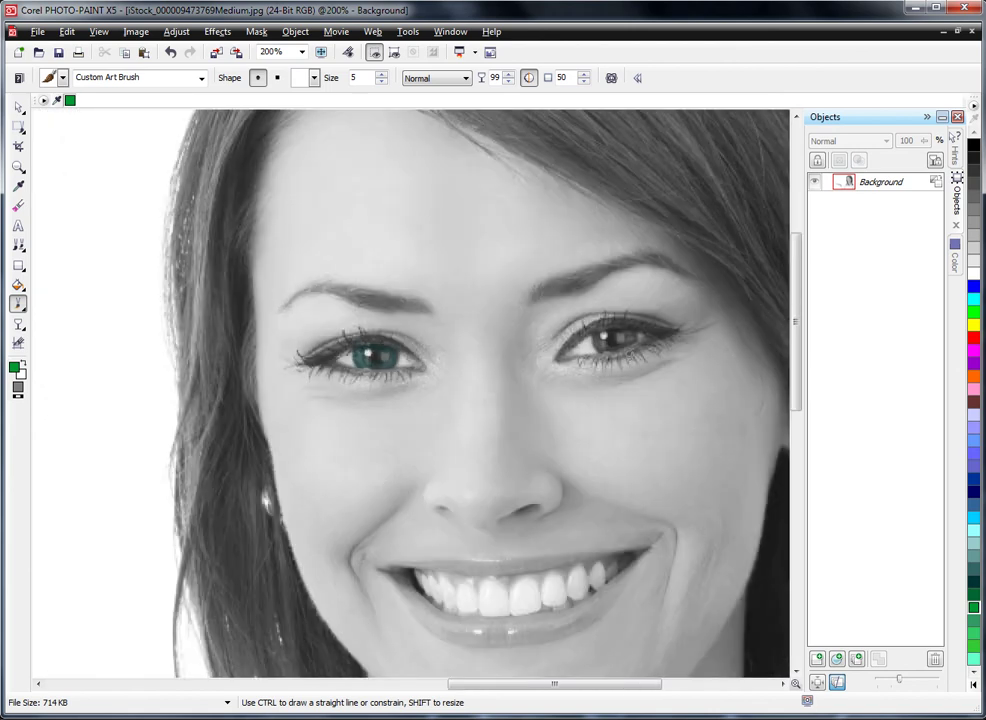